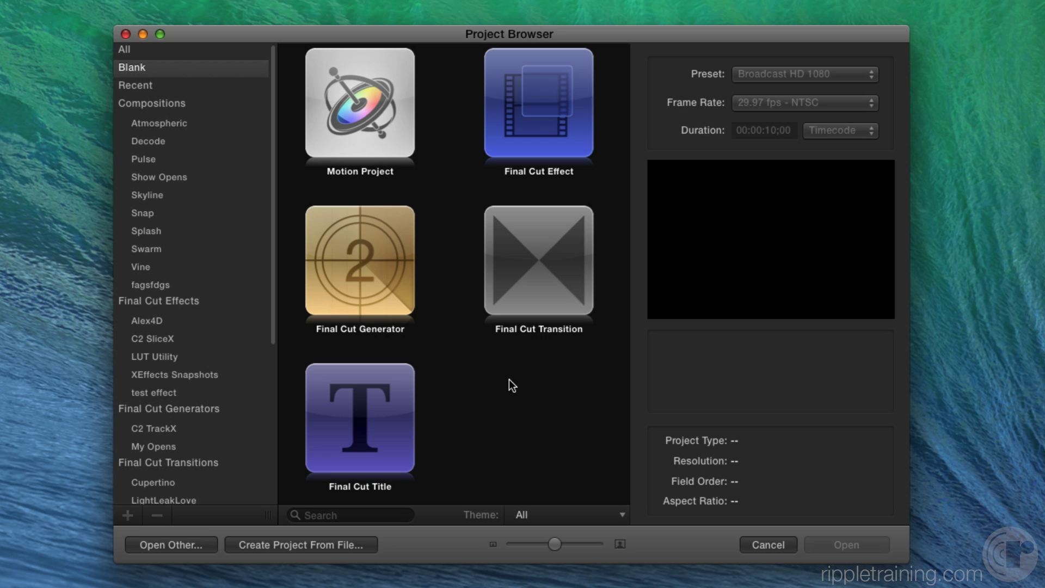
Create a new project from the Zion_underwater.mov clip using Import as Project
{"action": "left_click", "coordinate": [306, 546]}
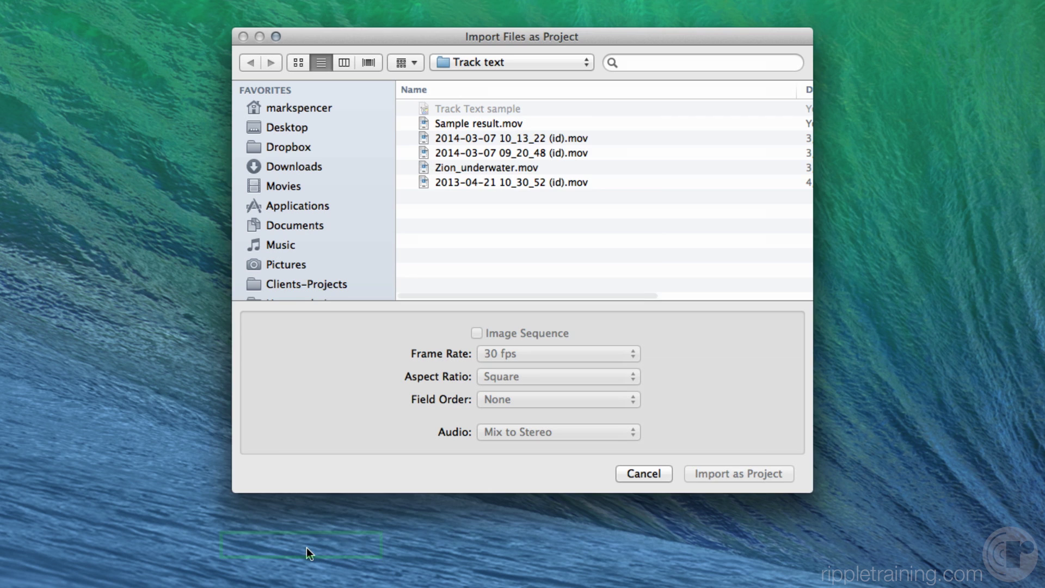
{"action": "left_click", "coordinate": [505, 166]}
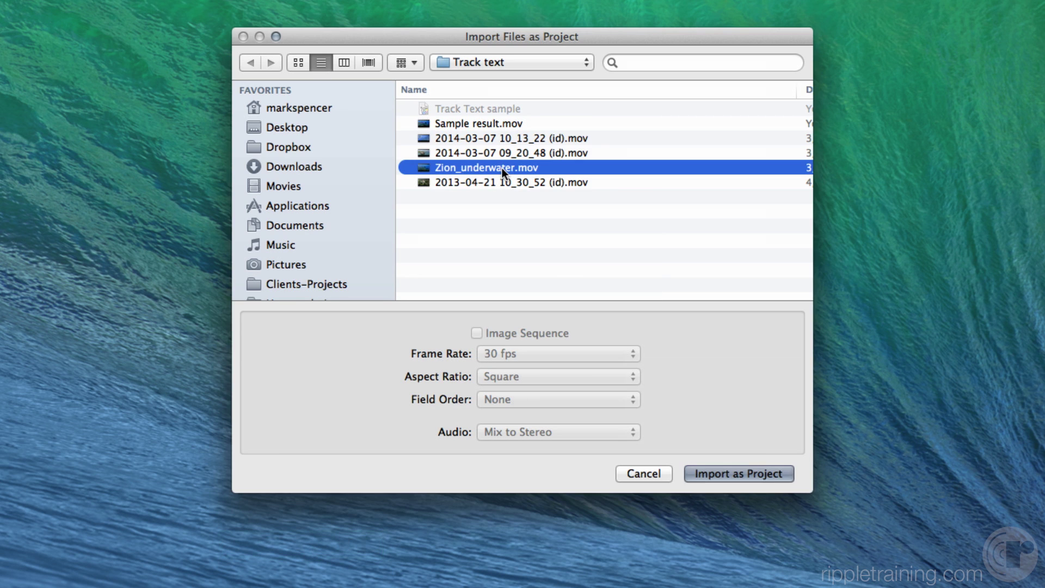
{"action": "left_click", "coordinate": [730, 476]}
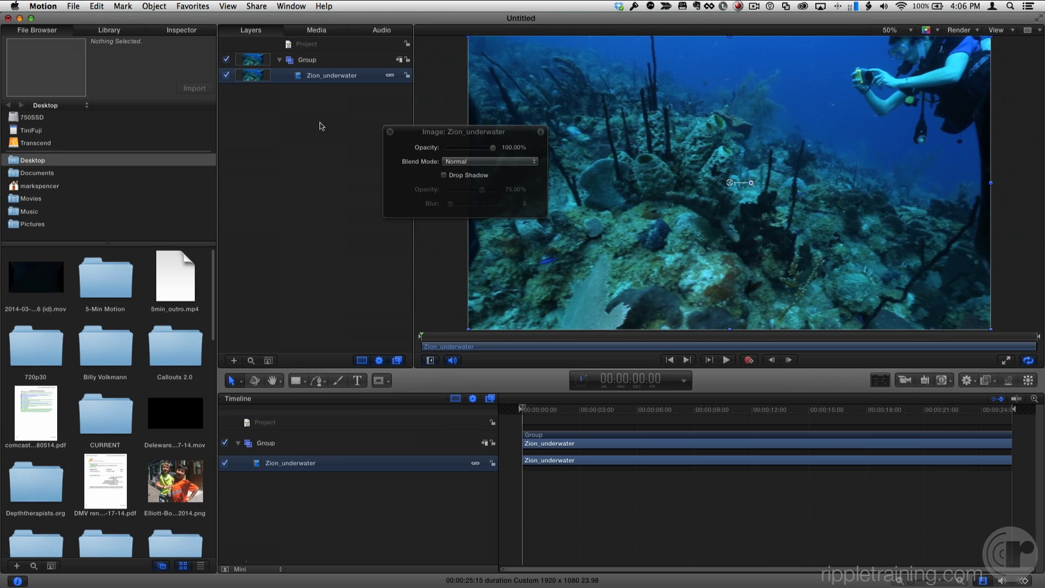
Fit the canvas and set the play range In point at 00:00:02:02
{"action": "key", "text": "shift+z"}
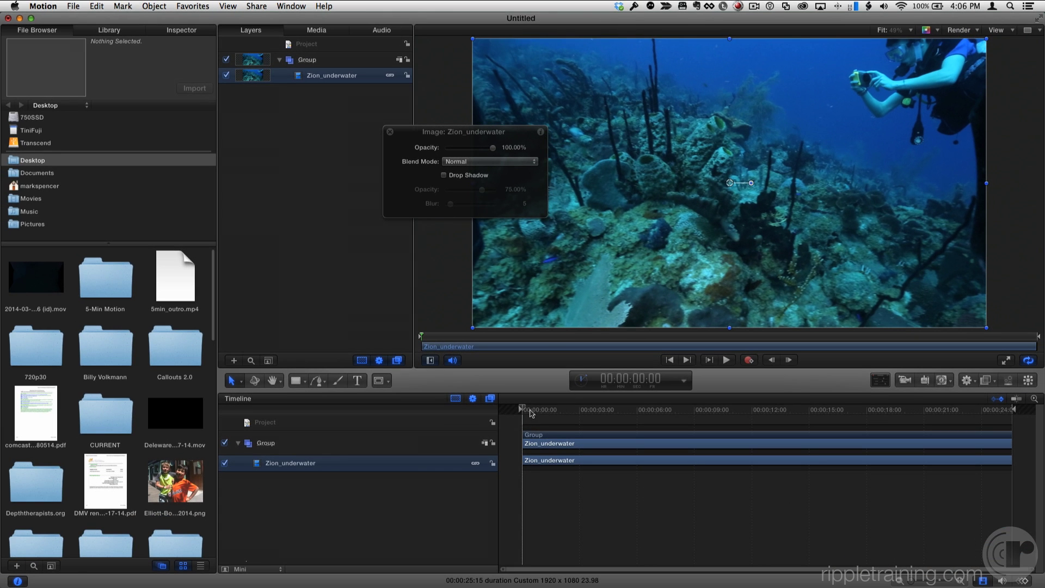
{"action": "left_click_drag", "start_coordinate": [530, 414], "coordinate": [569, 419]}
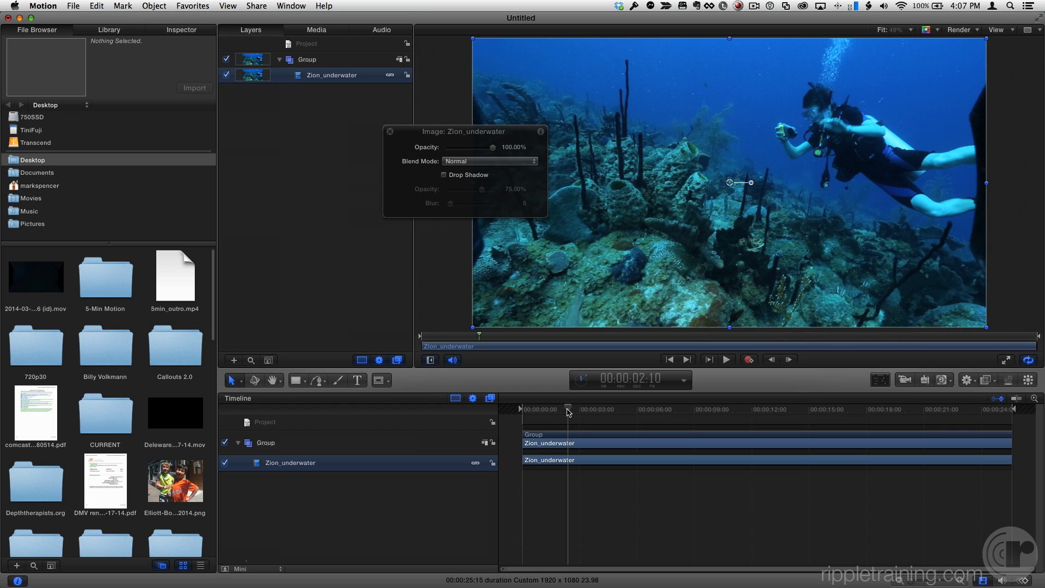
{"action": "left_click_drag", "start_coordinate": [568, 412], "coordinate": [562, 410]}
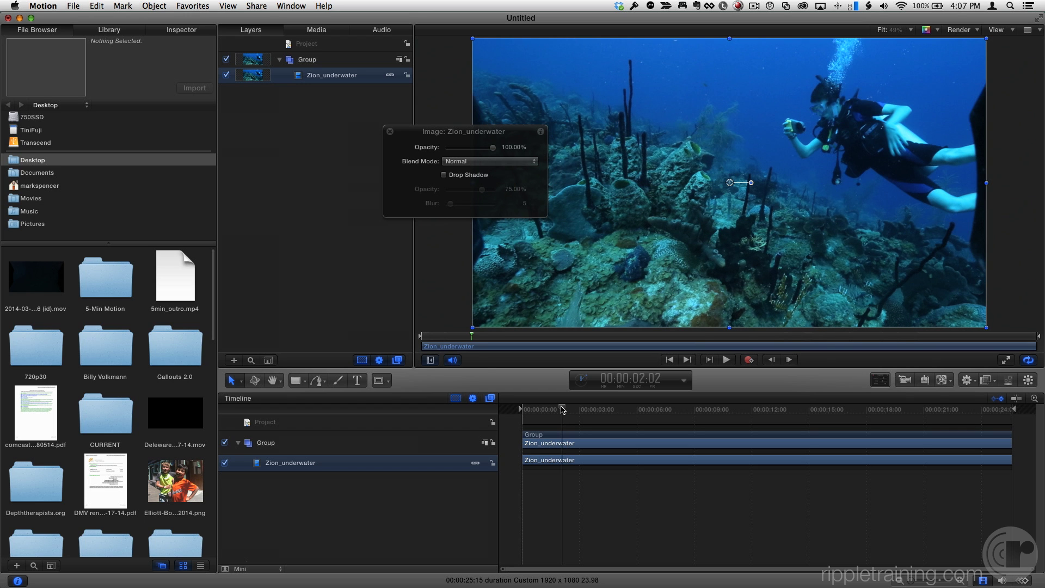
{"action": "key", "text": "alt+super+i"}
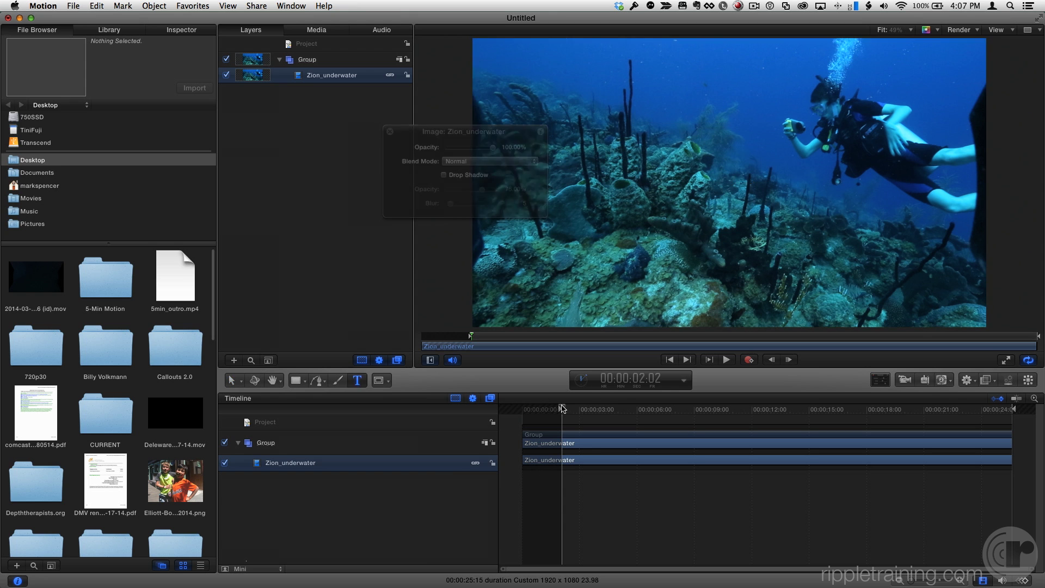
Add a text layer reading 'Underwater Housing' on the canvas
{"action": "key", "text": "t"}
{"action": "left_click", "coordinate": [648, 146]}
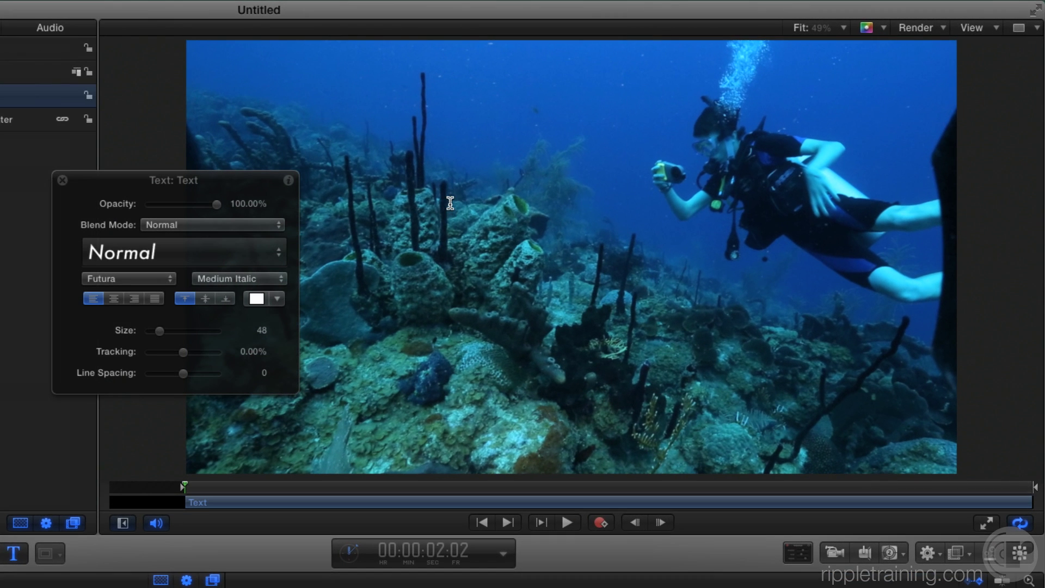
{"action": "type", "text": "Underwater Housing"}
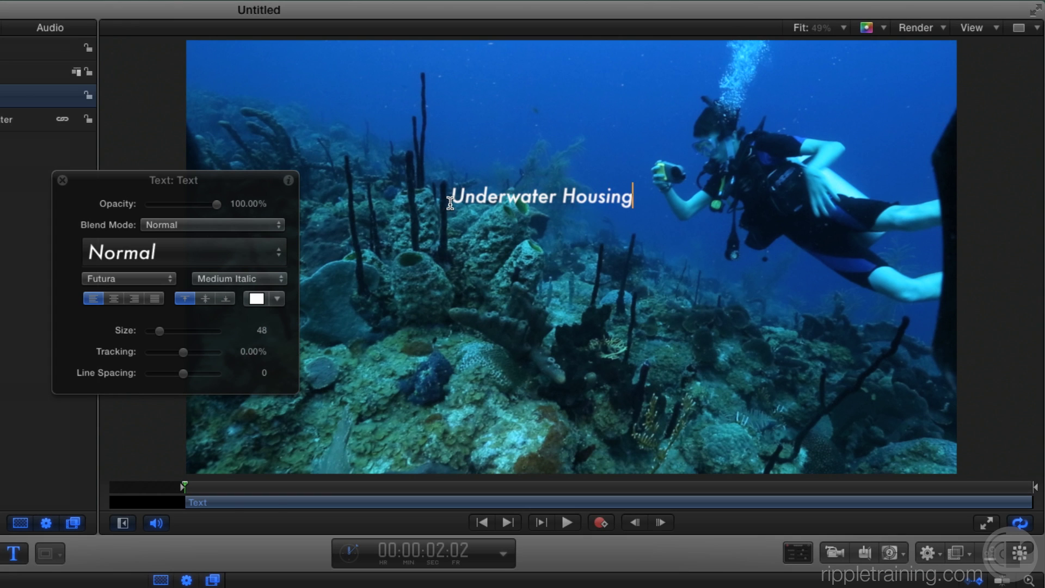
{"action": "key", "text": "Escape"}
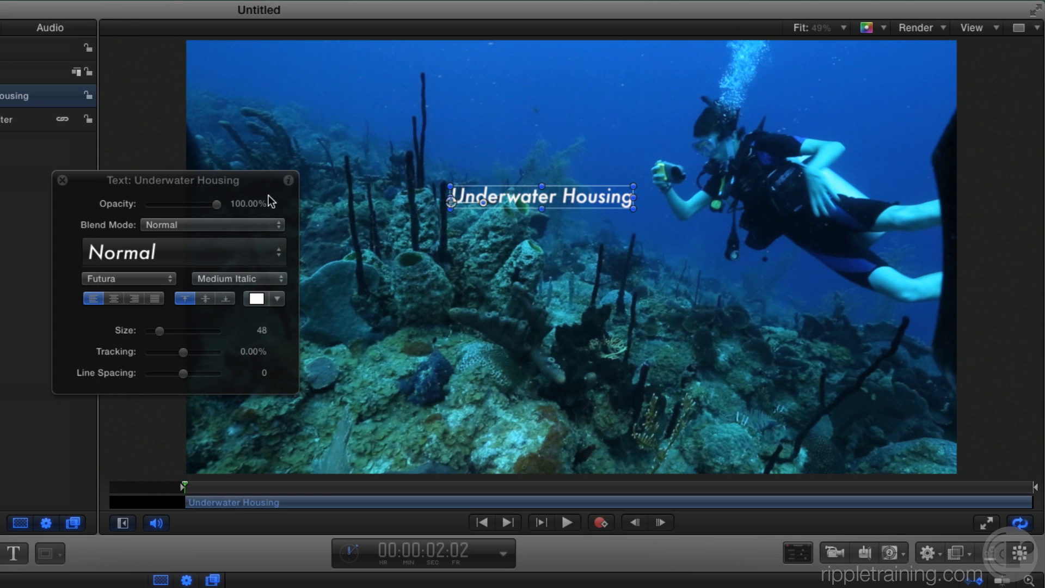
Style the title in Futura Medium Italic, size 52, coloured yellow
{"action": "left_click_drag", "start_coordinate": [187, 188], "coordinate": [189, 191]}
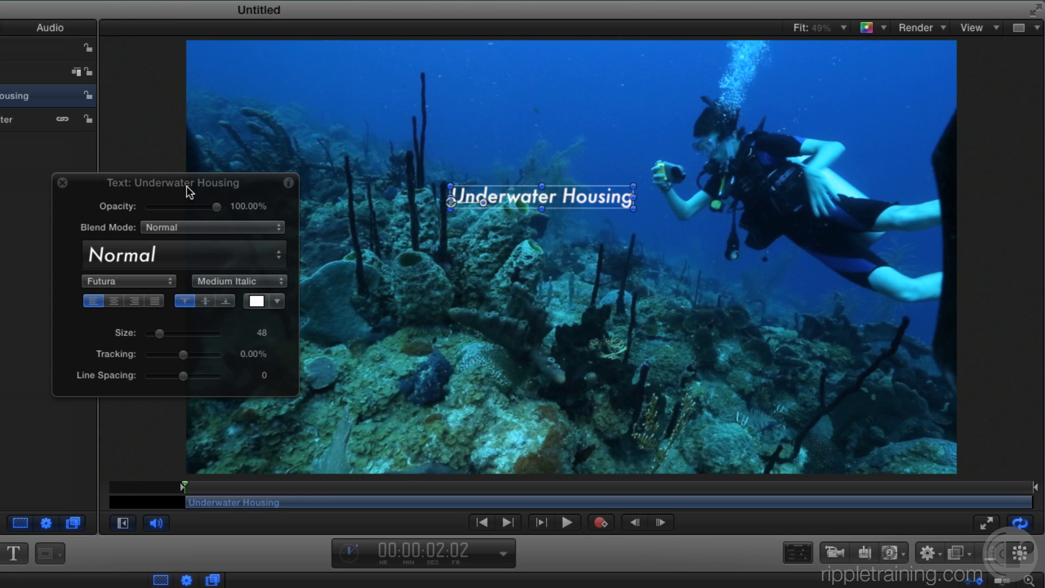
{"action": "key", "text": "F7"}
{"action": "key", "text": "F7"}
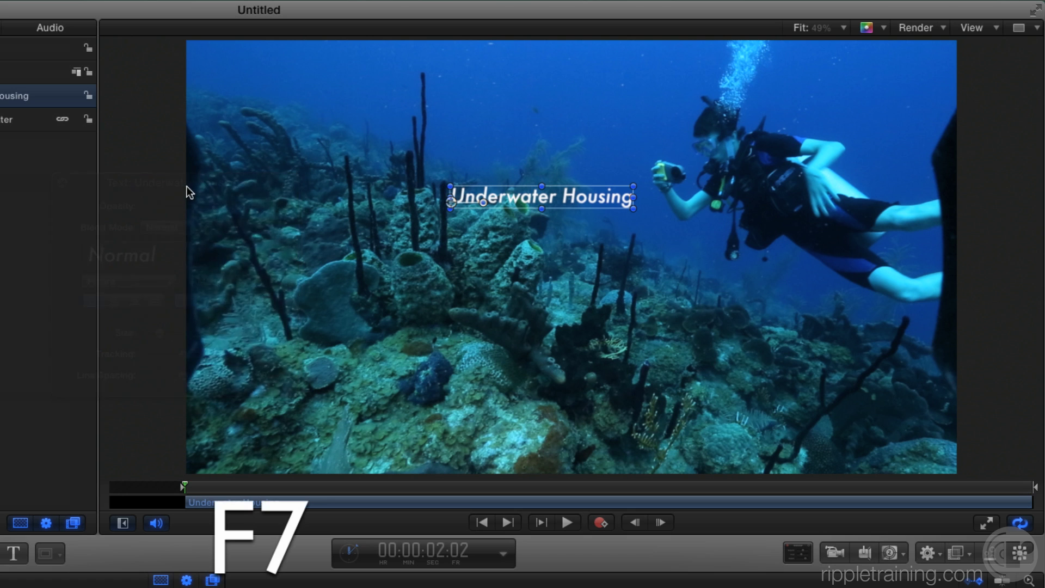
{"action": "left_click", "coordinate": [152, 280]}
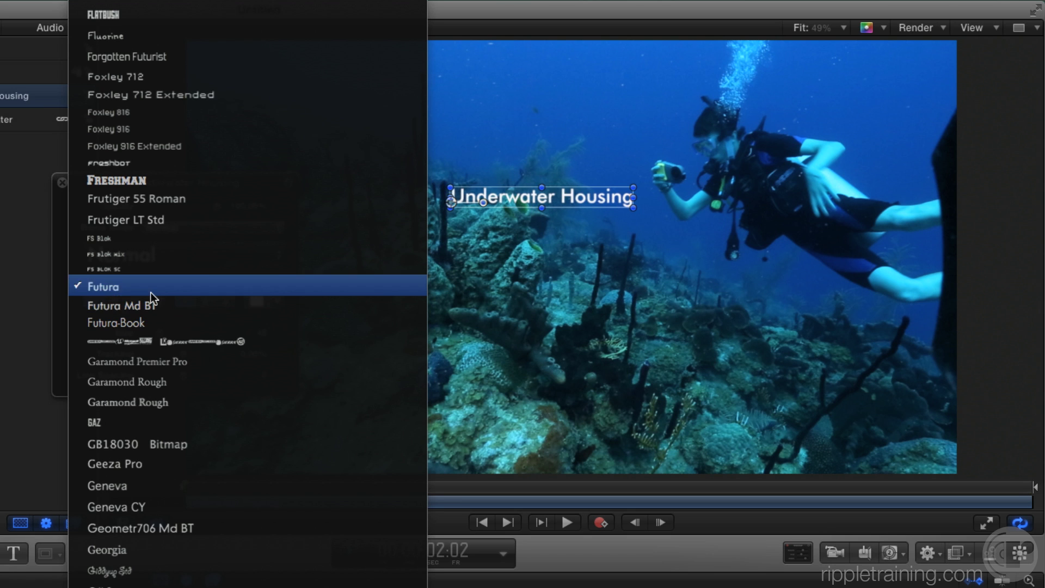
{"action": "left_click", "coordinate": [151, 293]}
{"action": "left_click_drag", "start_coordinate": [159, 333], "coordinate": [161, 334]}
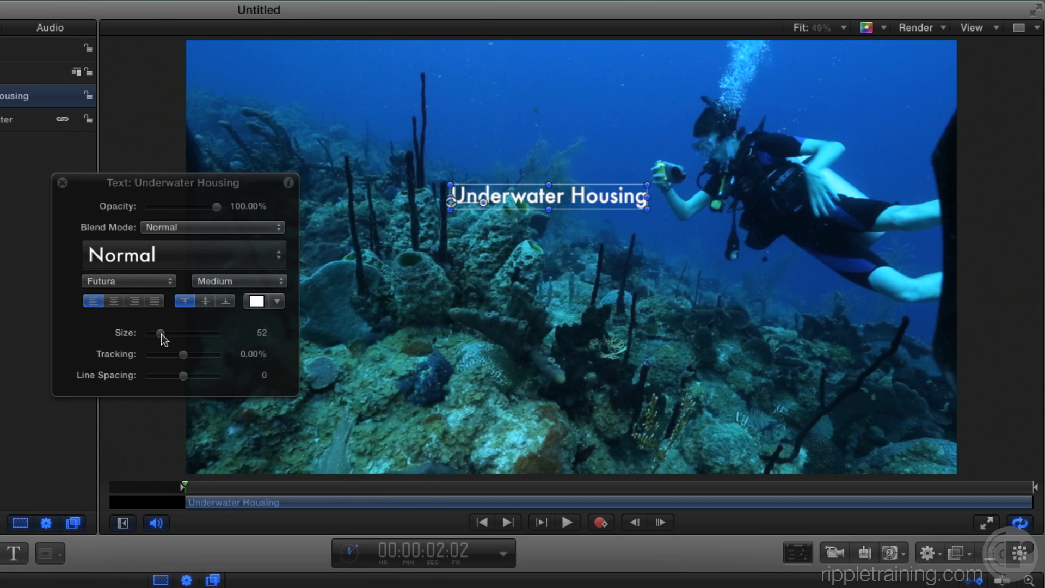
{"action": "left_click", "coordinate": [226, 288]}
{"action": "left_click", "coordinate": [227, 306]}
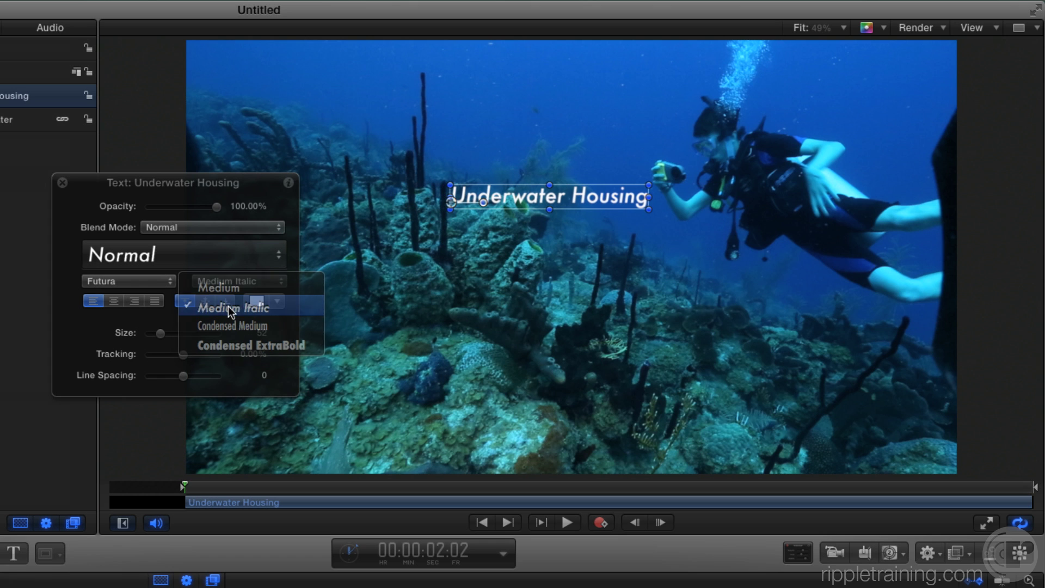
{"action": "left_click_drag", "start_coordinate": [277, 303], "coordinate": [312, 339]}
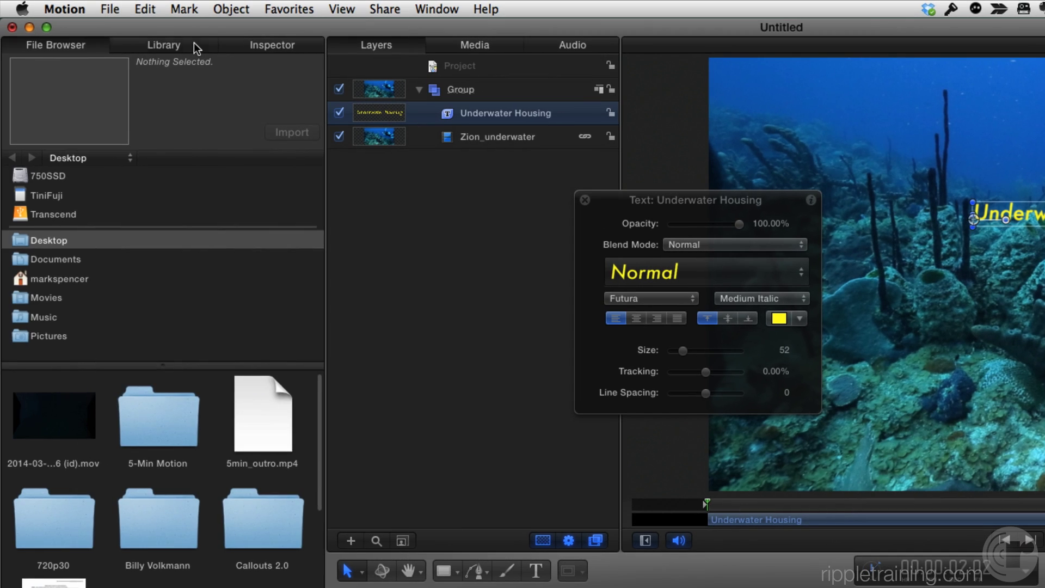
Apply the Match Move behaviour from Library > Behaviors > Motion Tracking to the Underwater Housing layer
{"action": "left_click", "coordinate": [194, 43]}
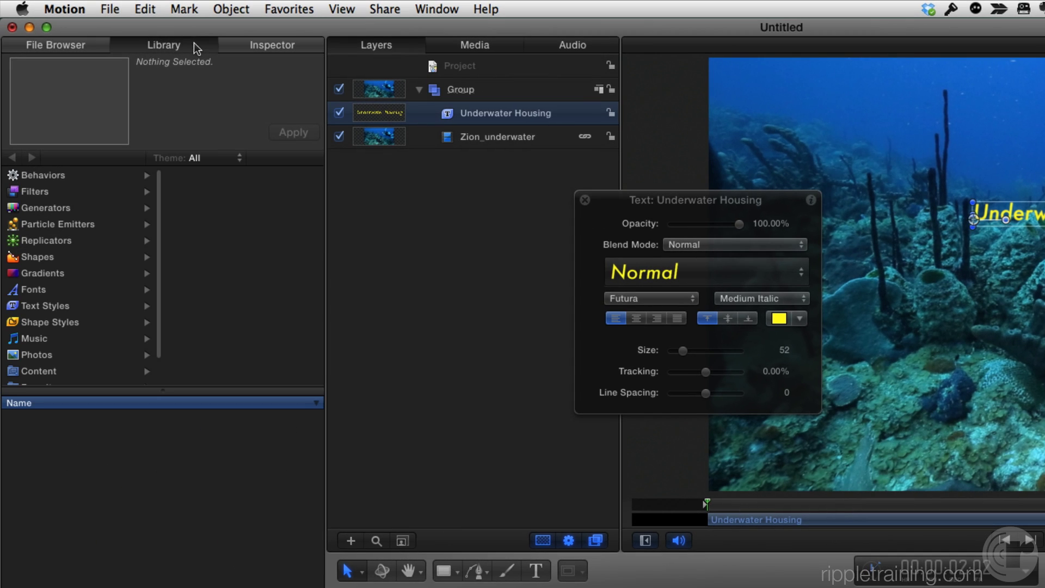
{"action": "left_click", "coordinate": [60, 177]}
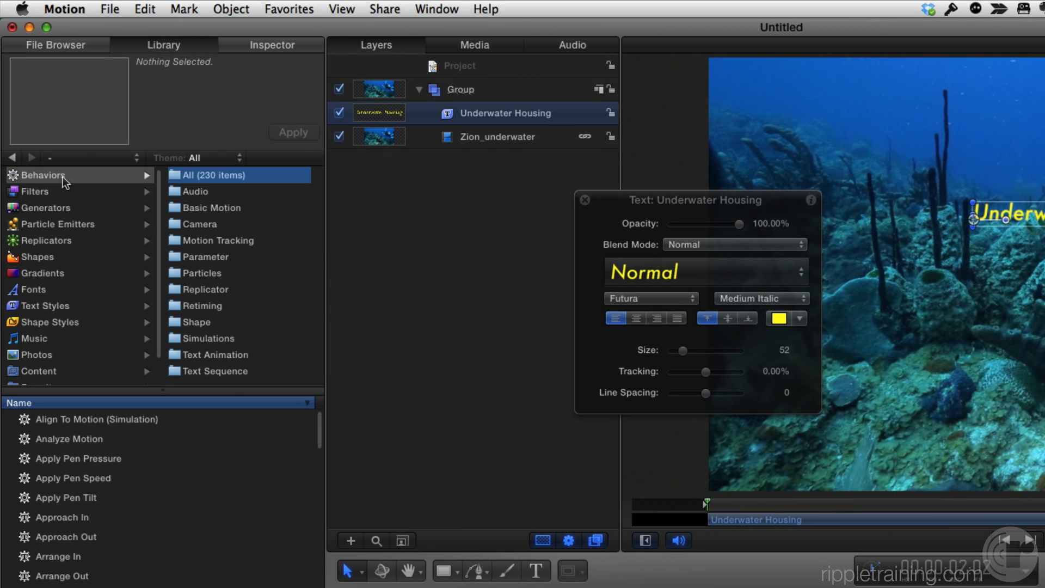
{"action": "left_click", "coordinate": [251, 242]}
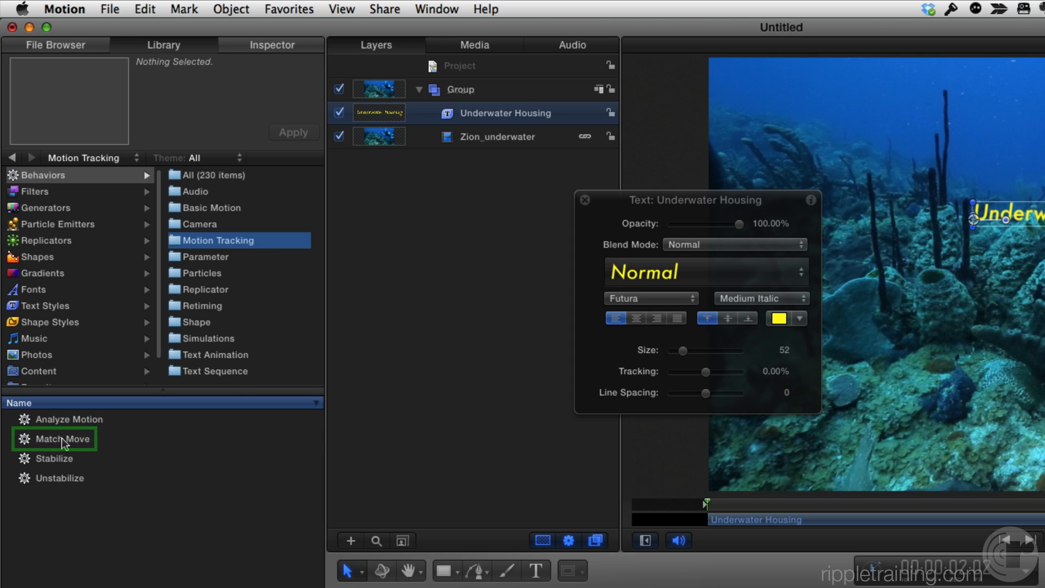
{"action": "left_click", "coordinate": [63, 440]}
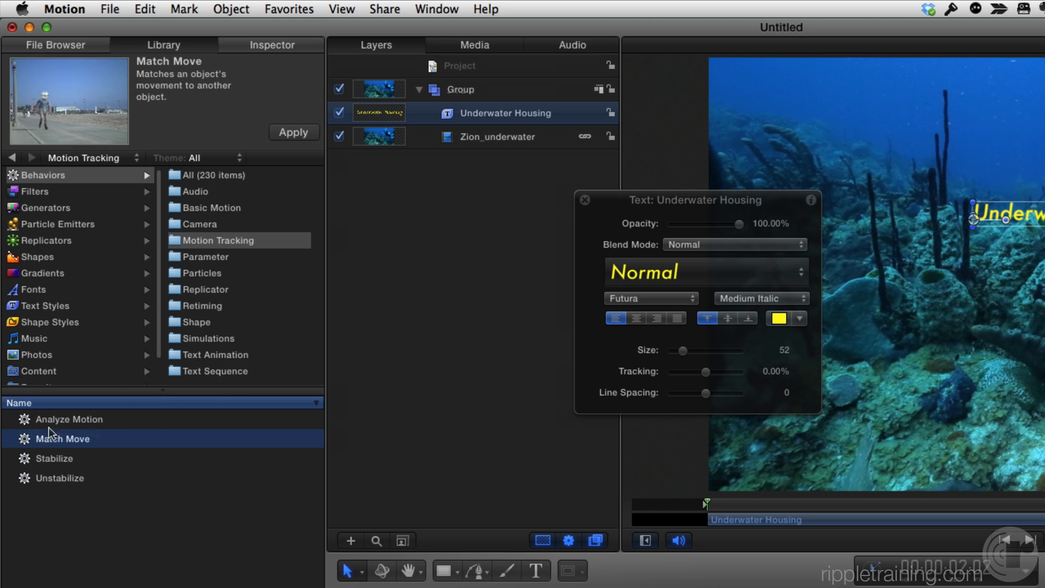
{"action": "left_click_drag", "start_coordinate": [28, 444], "coordinate": [474, 107]}
{"action": "left_click_drag", "start_coordinate": [339, 95], "coordinate": [340, 95]}
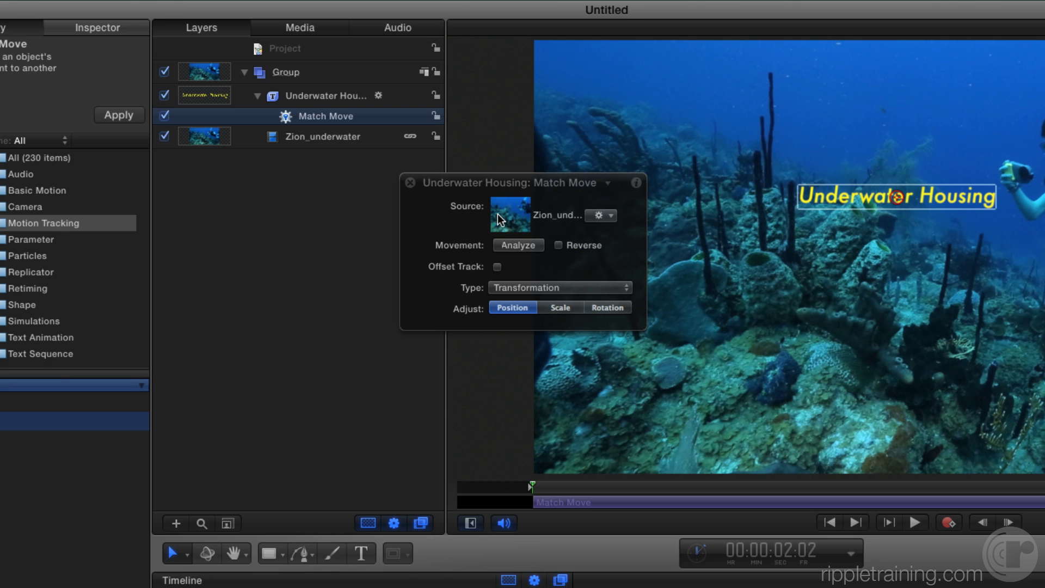
Set Zion_underwater as the tracking source and place the tracker on the diver's camera housing
{"action": "left_click_drag", "start_coordinate": [272, 141], "coordinate": [509, 220]}
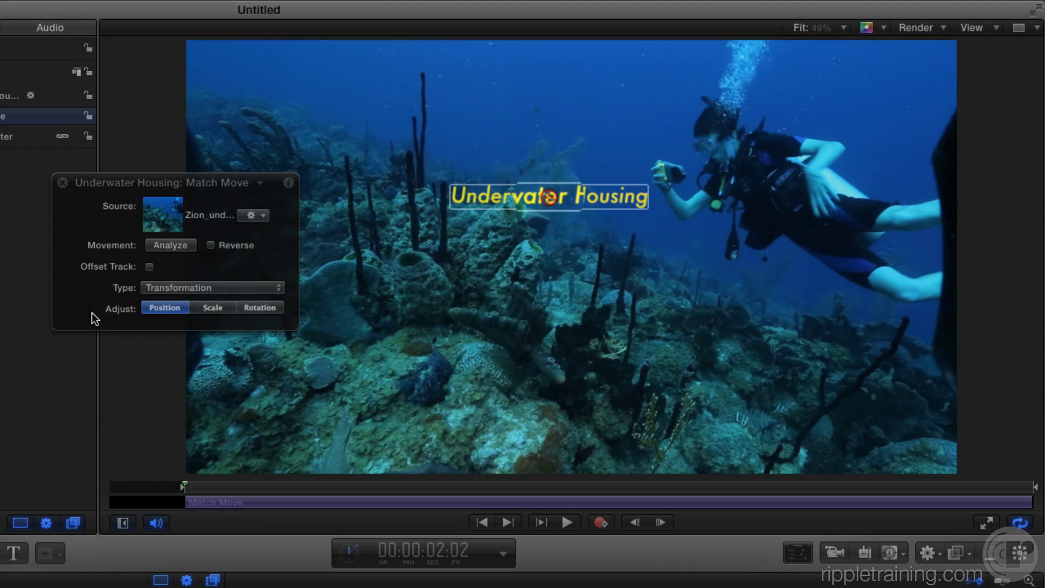
{"action": "left_click_drag", "start_coordinate": [549, 197], "coordinate": [667, 171]}
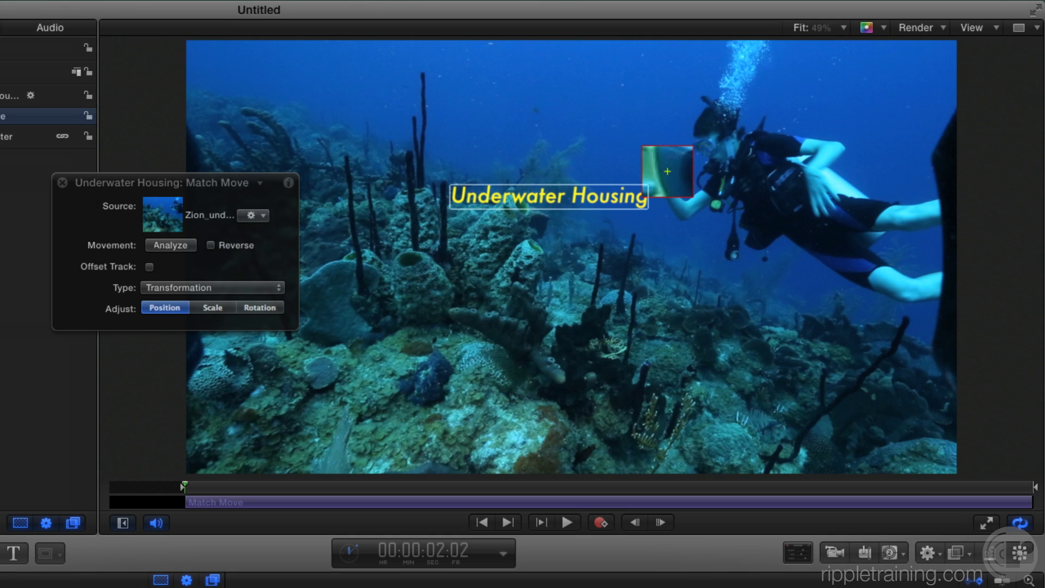
{"action": "left_click_drag", "start_coordinate": [667, 171], "coordinate": [667, 176]}
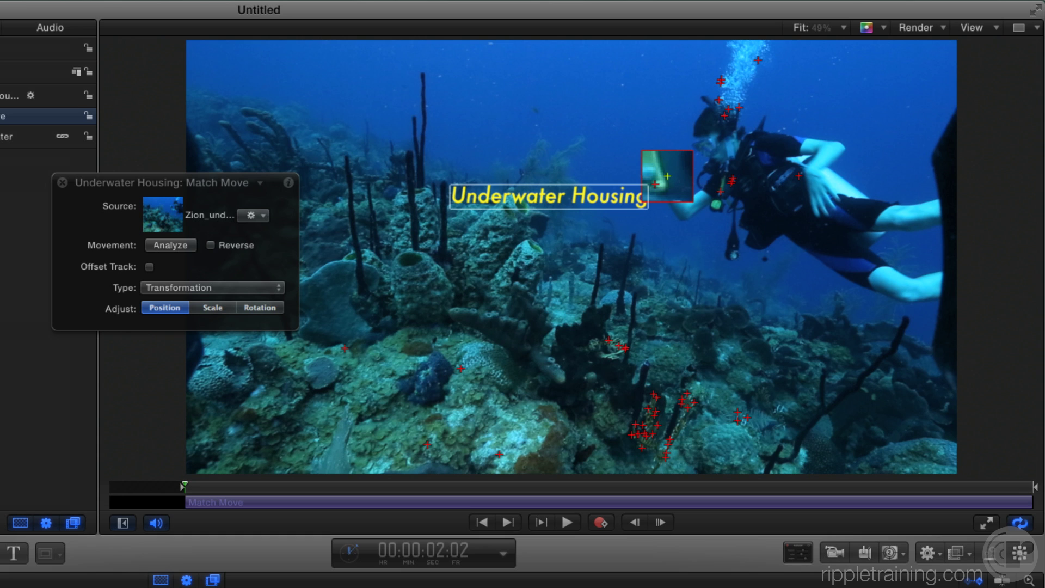
{"action": "left_click_drag", "start_coordinate": [667, 176], "coordinate": [674, 232]}
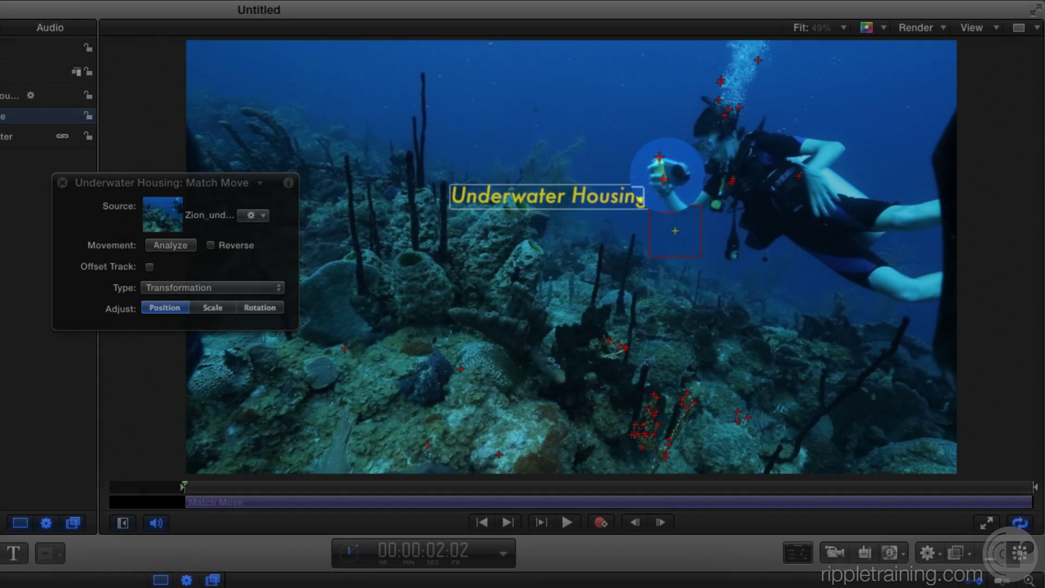
{"action": "left_click_drag", "start_coordinate": [675, 232], "coordinate": [661, 162]}
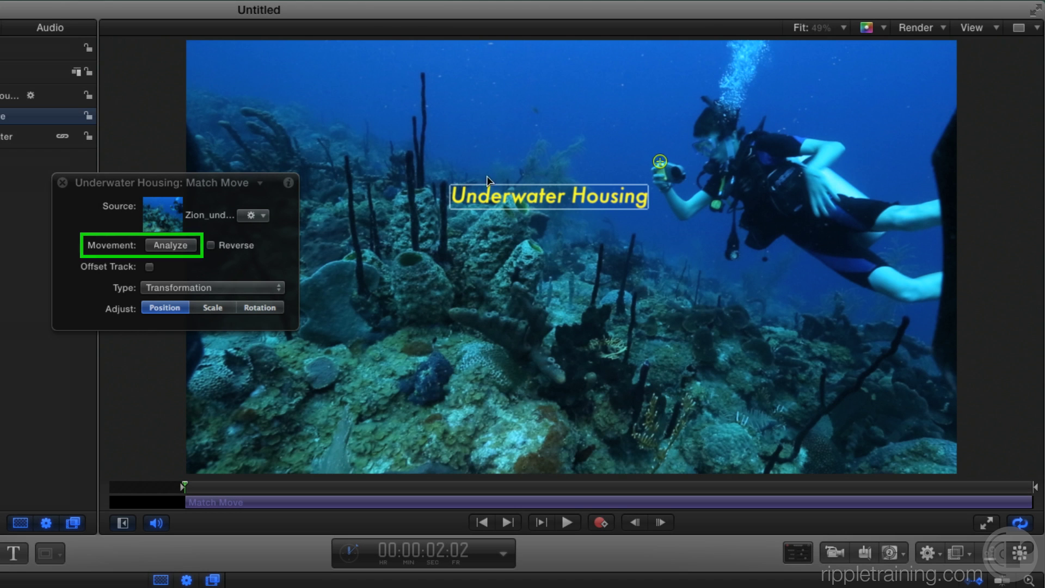
Analyze the clip's movement, then scrub back from about nine to three seconds to review the track
{"action": "left_click", "coordinate": [159, 244]}
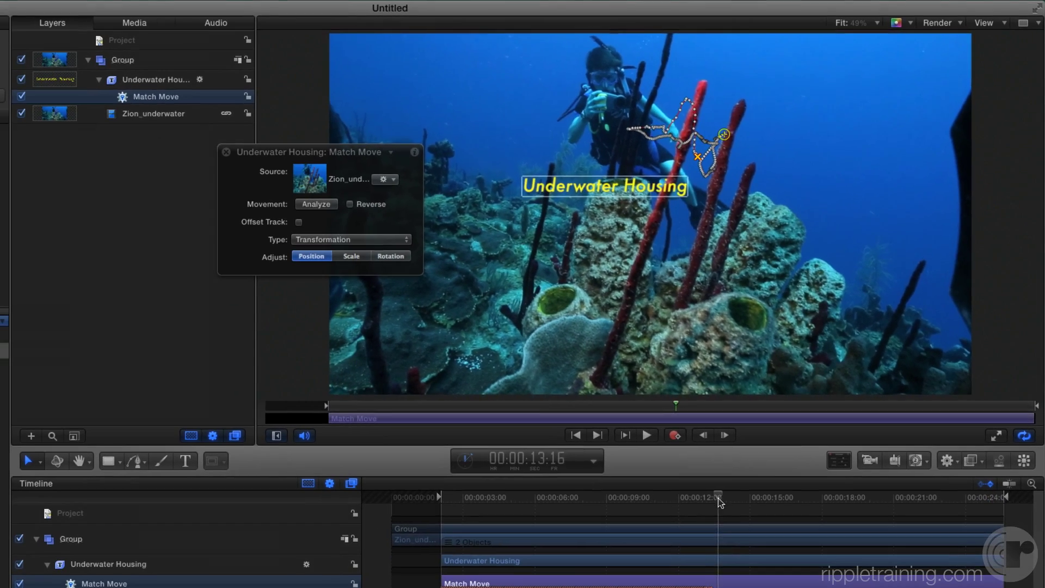
{"action": "left_click_drag", "start_coordinate": [683, 534], "coordinate": [545, 537]}
{"action": "left_click_drag", "start_coordinate": [583, 501], "coordinate": [501, 499]}
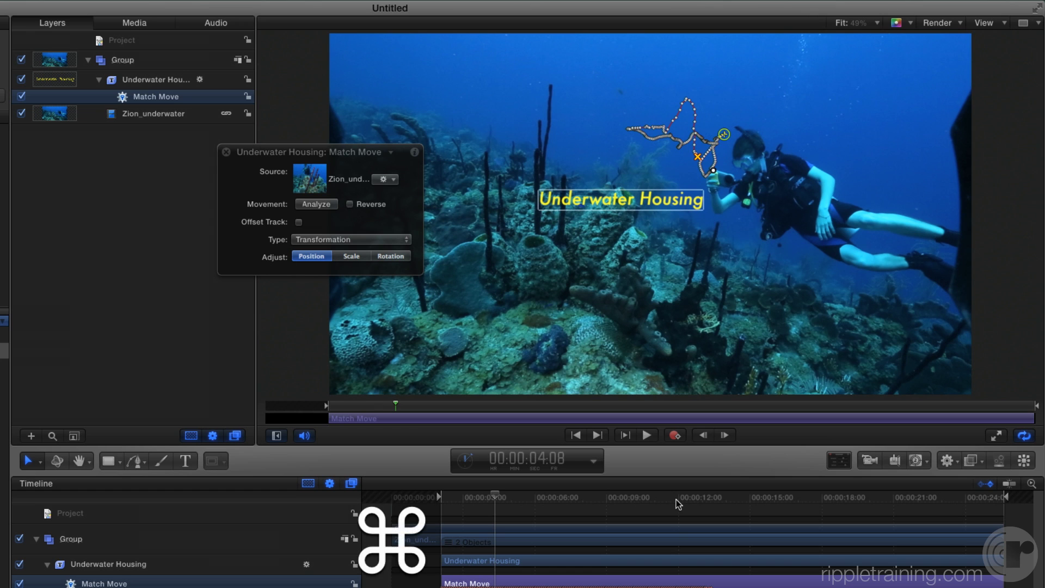
Hide overlays, play back to check tracking, and set the play range Out point at 00:00:09:21
{"action": "key", "text": "super+slash"}
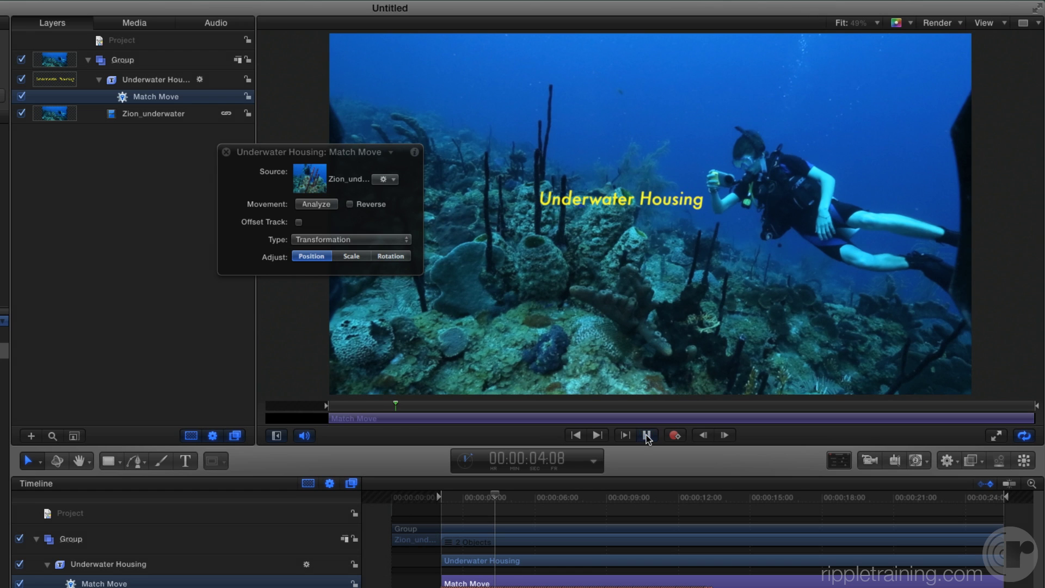
{"action": "left_click", "coordinate": [647, 436]}
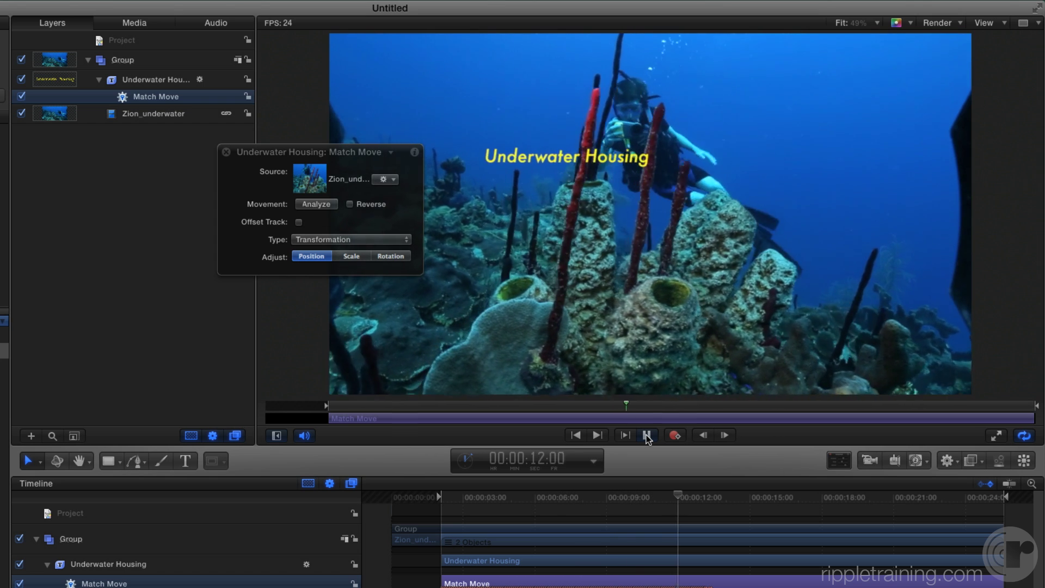
{"action": "left_click", "coordinate": [646, 435]}
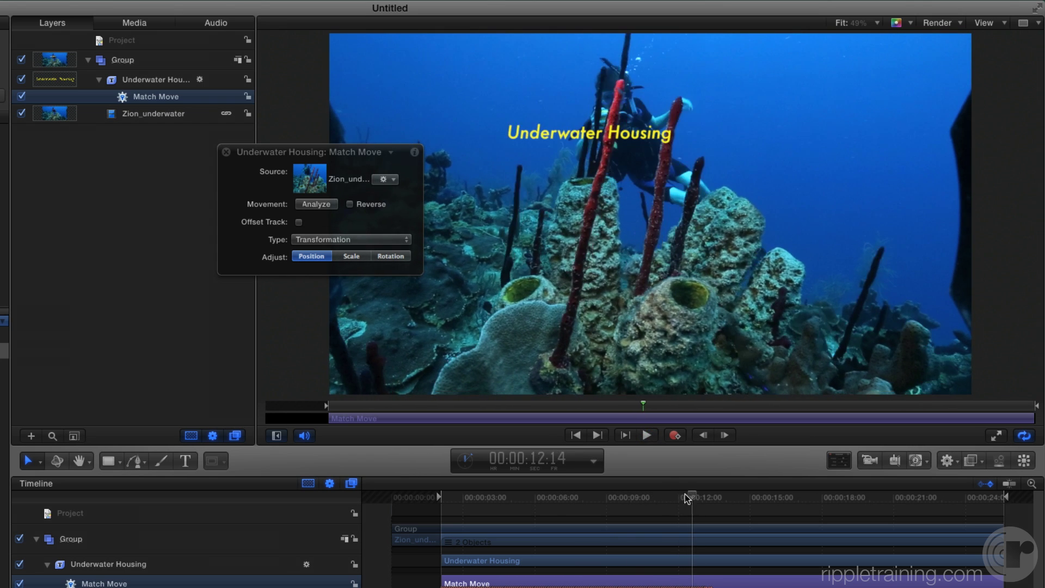
{"action": "left_click_drag", "start_coordinate": [687, 498], "coordinate": [629, 504]}
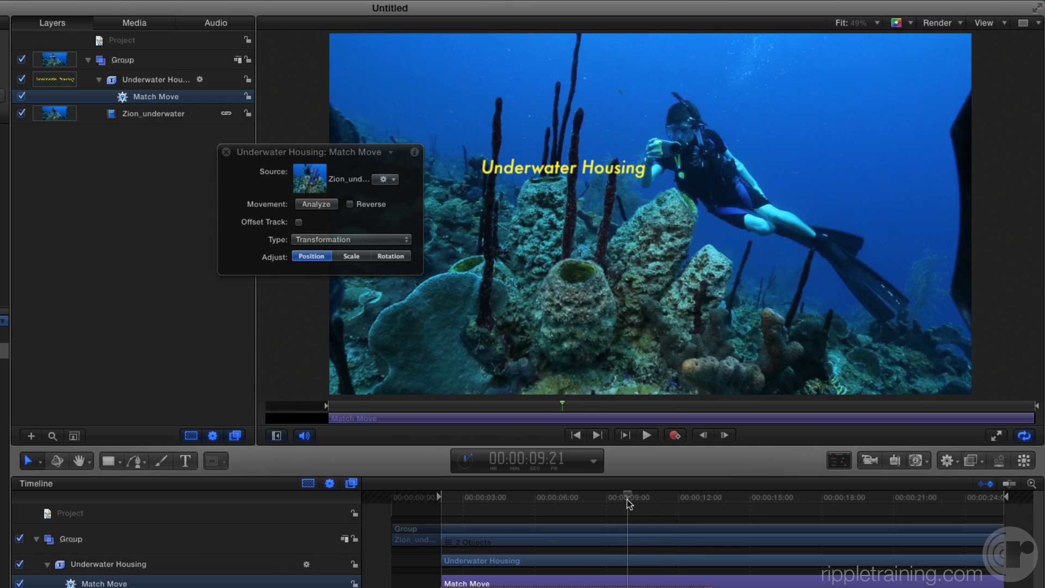
{"action": "key", "text": "alt+super+o"}
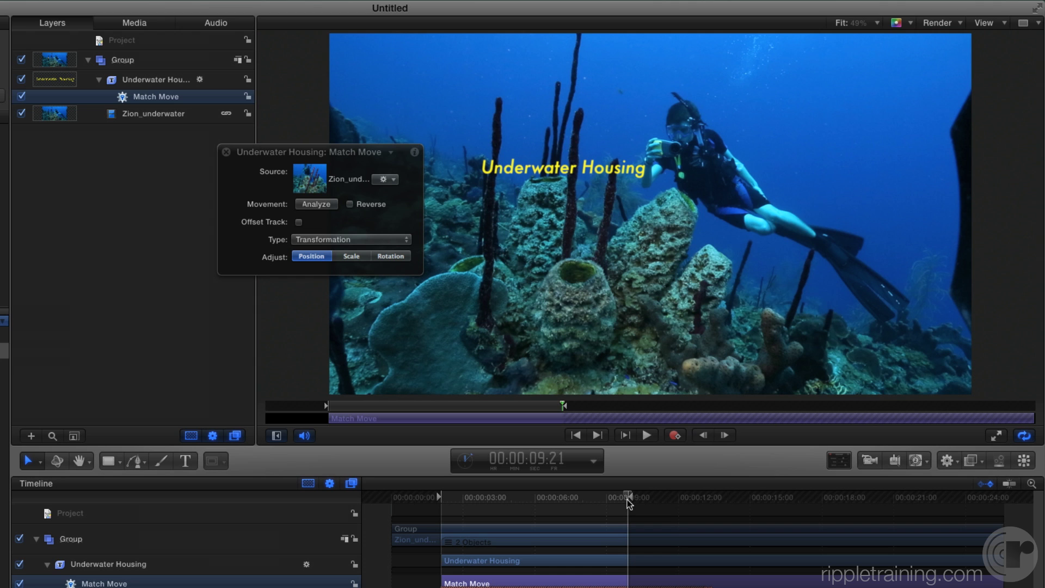
Move the Underwater Housing title beside the diver's camera and replay the range from the start
{"action": "key", "text": "Up"}
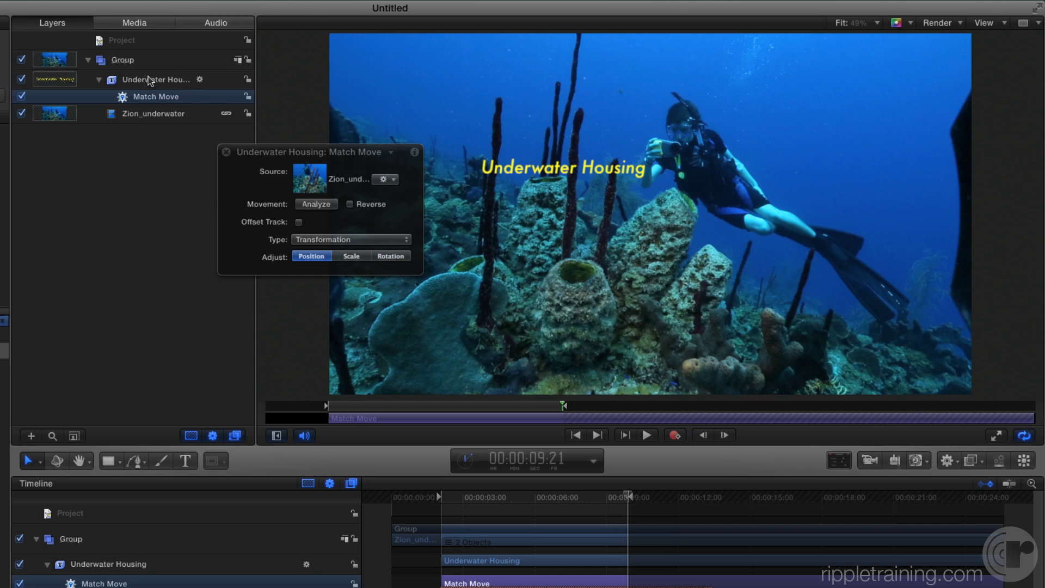
{"action": "left_click_drag", "start_coordinate": [541, 175], "coordinate": [666, 200]}
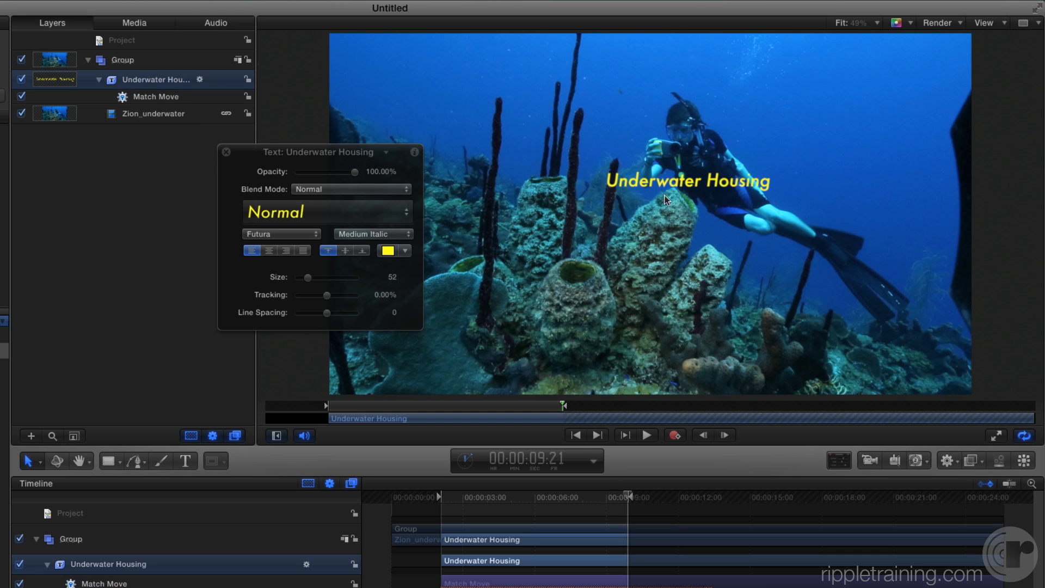
{"action": "left_click", "coordinate": [577, 434]}
{"action": "left_click", "coordinate": [646, 435]}
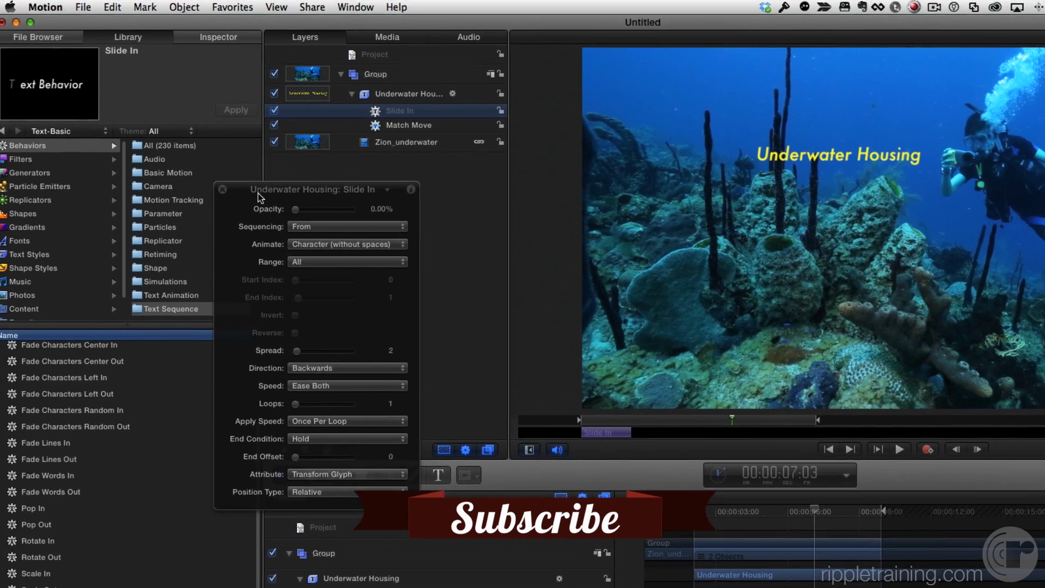
Add the A-Label favourite to the Layers list at about 2:04 and play it back
{"action": "left_click_drag", "start_coordinate": [258, 193], "coordinate": [389, 206]}
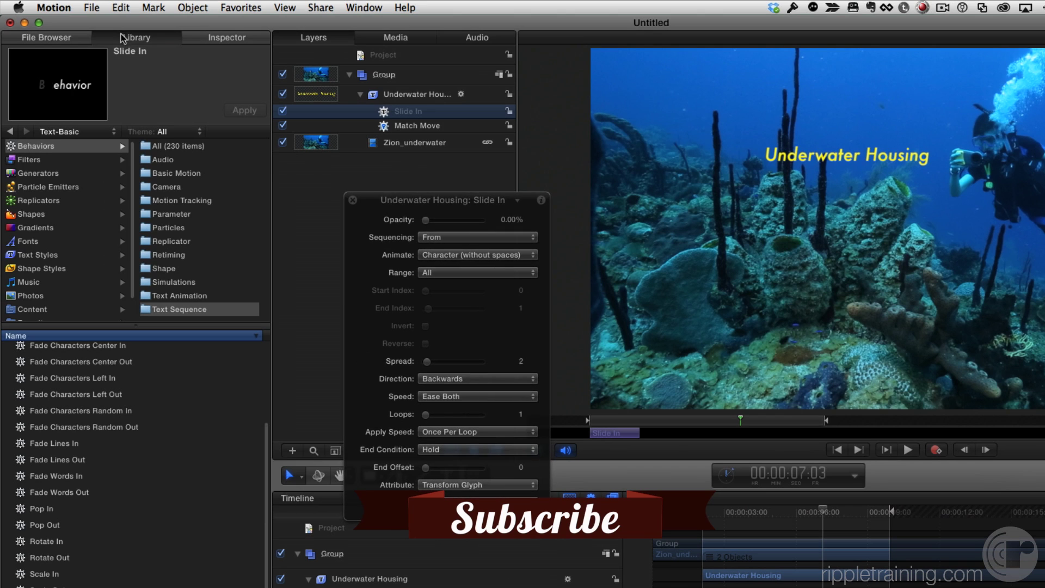
{"action": "scroll", "coordinate": [80, 314], "scroll_direction": "down", "scroll_amount": 2}
{"action": "left_click", "coordinate": [42, 301]}
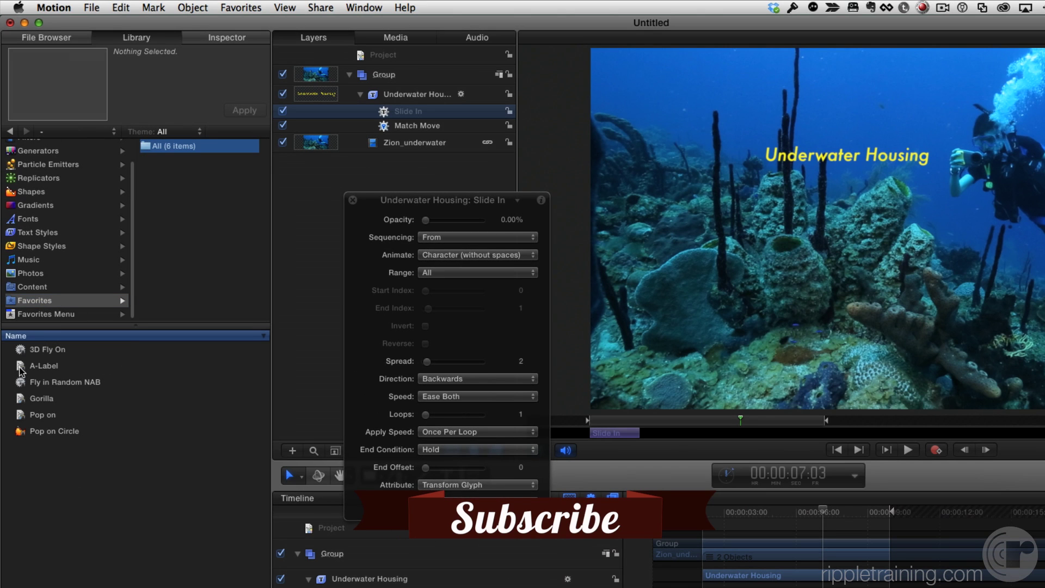
{"action": "left_click_drag", "start_coordinate": [618, 426], "coordinate": [592, 427]}
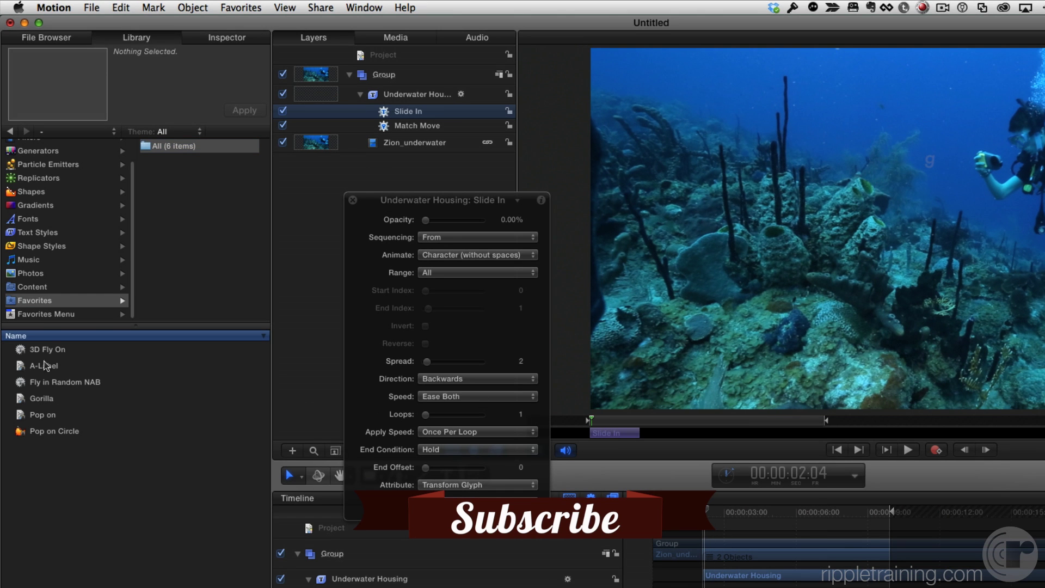
{"action": "left_click_drag", "start_coordinate": [20, 371], "coordinate": [368, 72]}
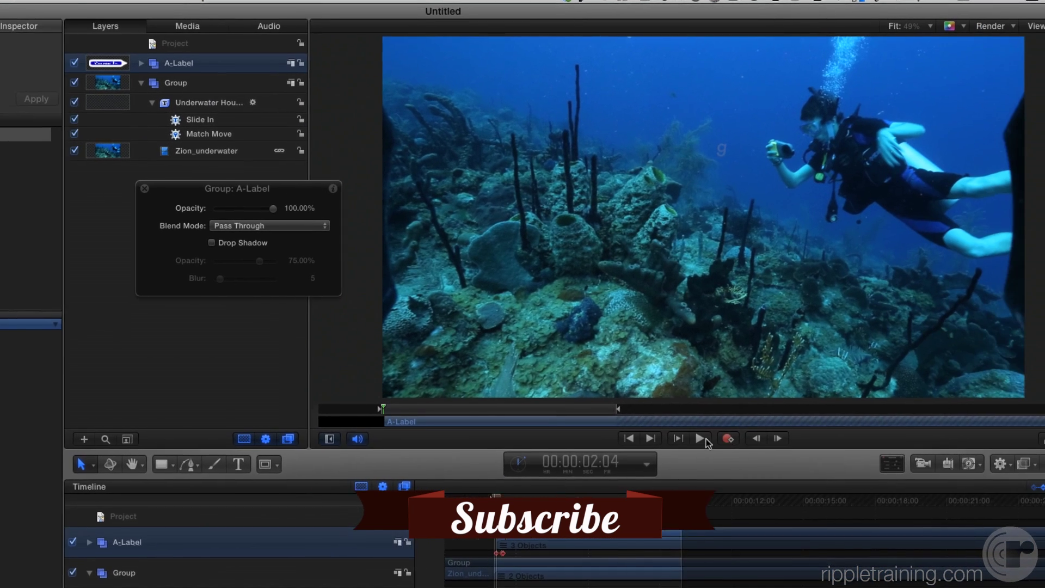
{"action": "left_click", "coordinate": [908, 450]}
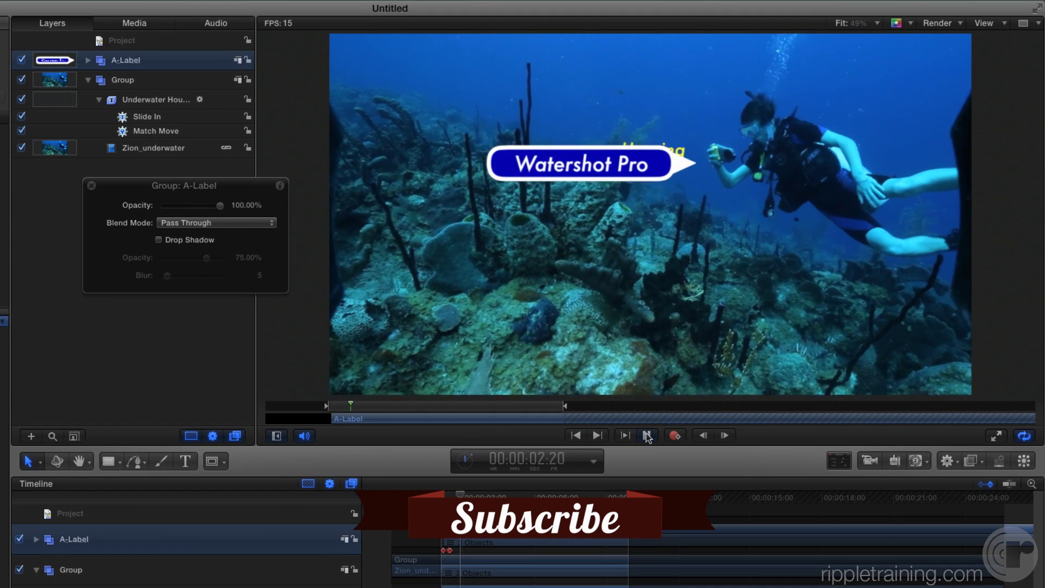
Hide the Underwater Housing title, move Match Move onto A-Label, and position the label beside the camera
{"action": "left_click", "coordinate": [647, 435]}
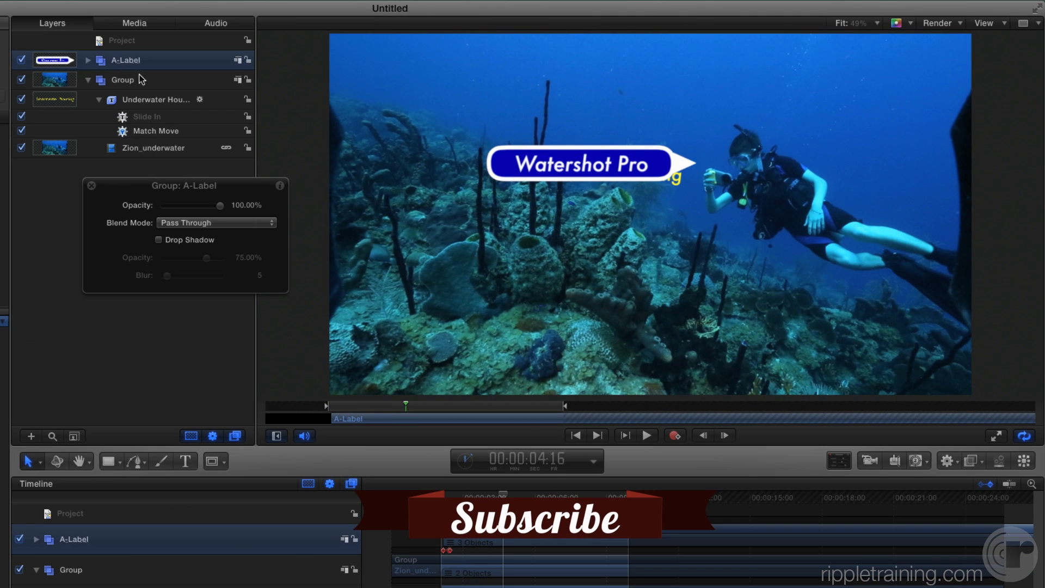
{"action": "left_click", "coordinate": [22, 99]}
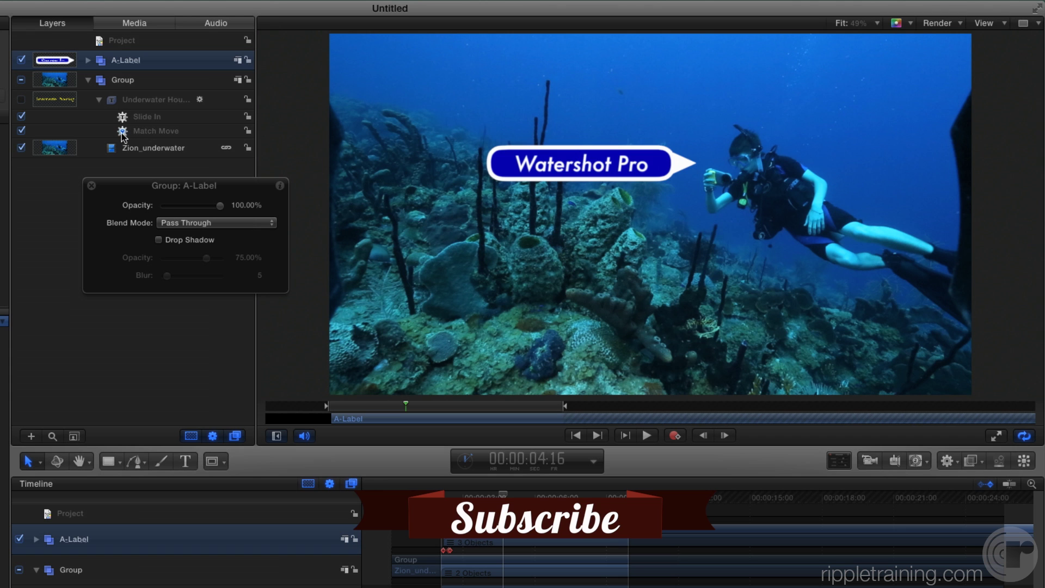
{"action": "left_click_drag", "start_coordinate": [128, 129], "coordinate": [143, 63]}
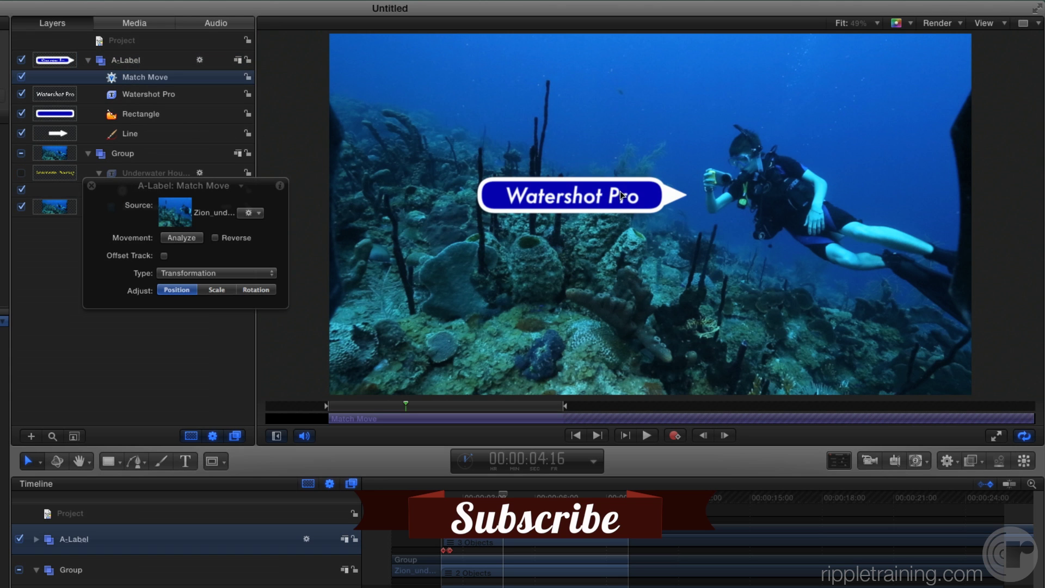
{"action": "left_click_drag", "start_coordinate": [621, 195], "coordinate": [630, 177]}
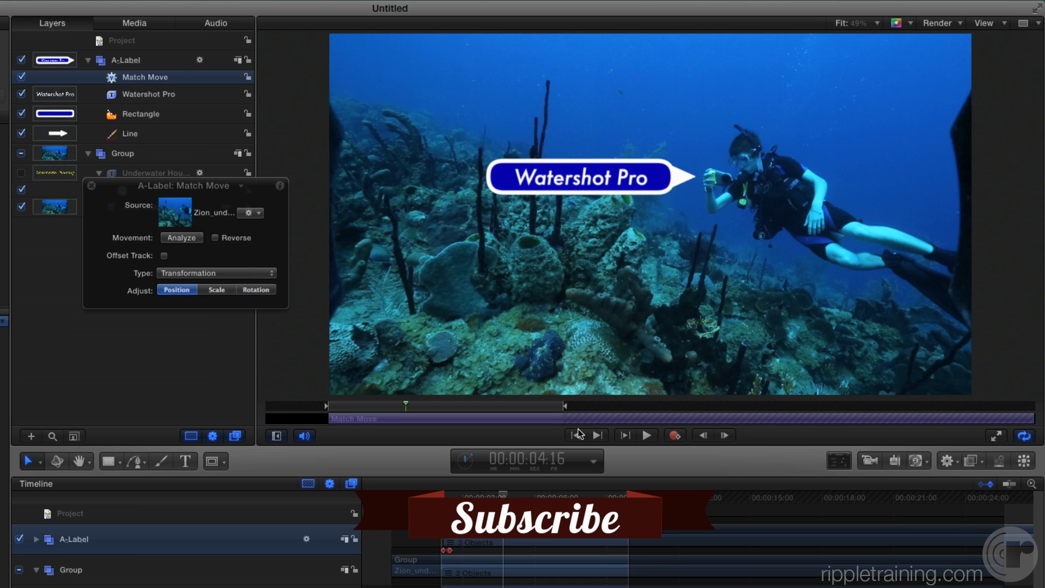
{"action": "left_click", "coordinate": [575, 436]}
{"action": "left_click", "coordinate": [646, 436]}
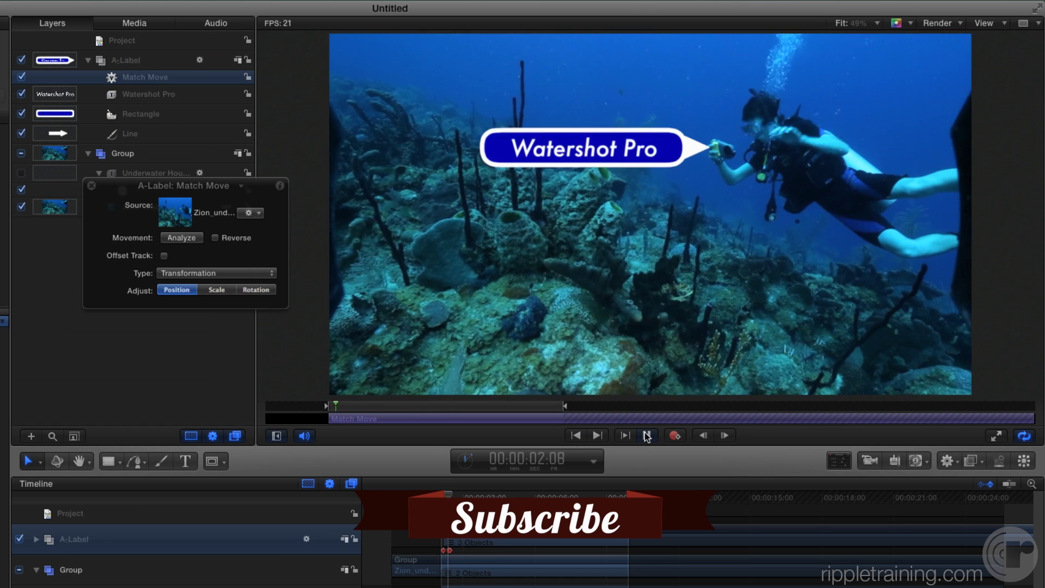